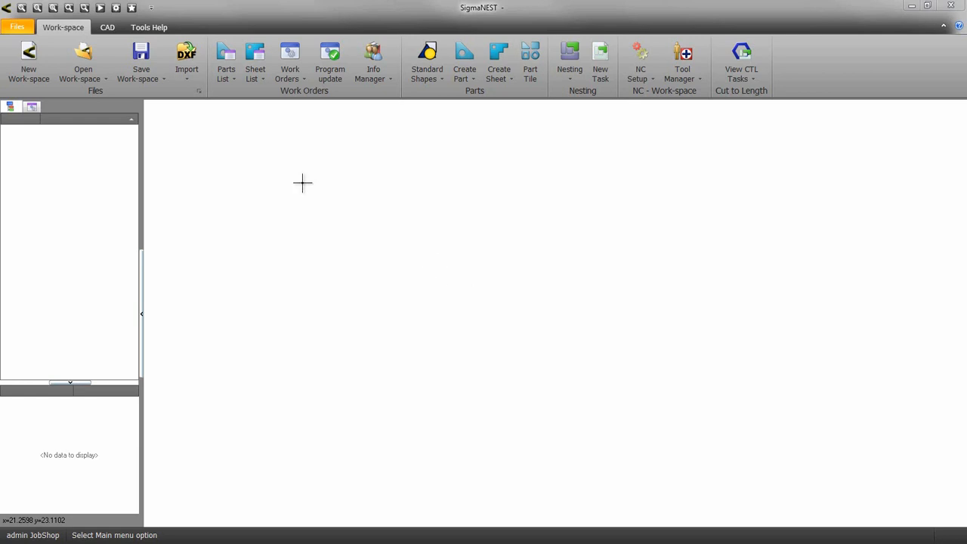
In Technology Setup, start a new material named Example with material standard AR.
{"action": "left_click", "coordinate": [149, 28]}
{"action": "left_click", "coordinate": [141, 59]}
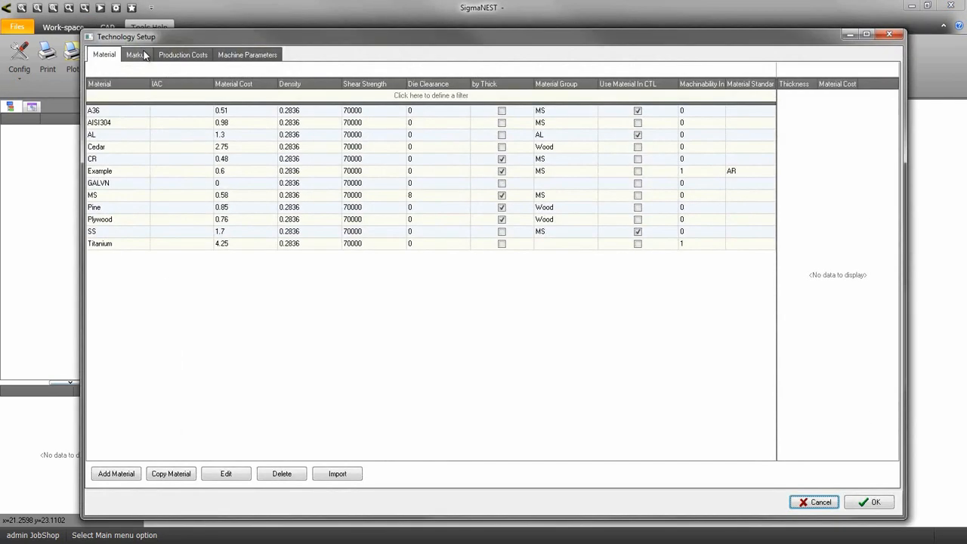
{"action": "left_click", "coordinate": [127, 479]}
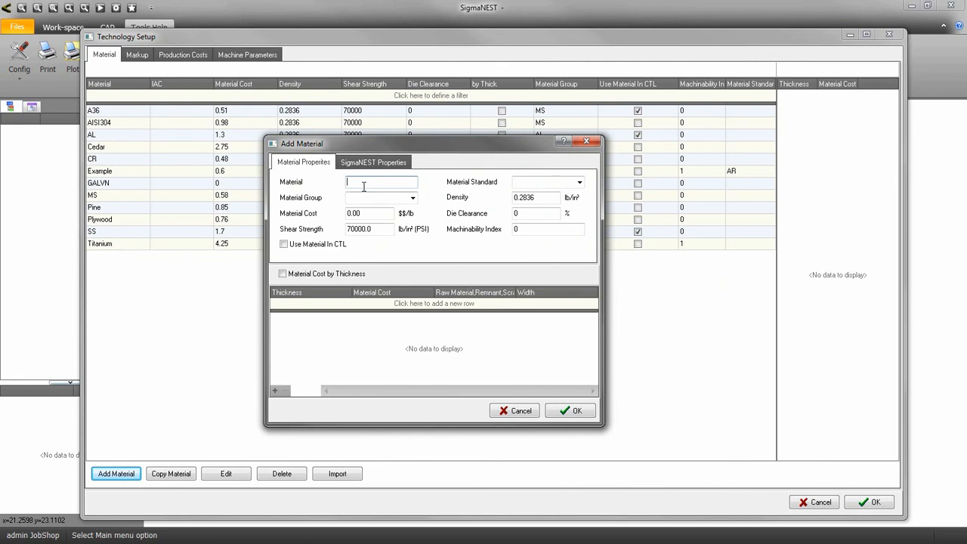
{"action": "type", "text": "Example"}
{"action": "left_click", "coordinate": [582, 183]}
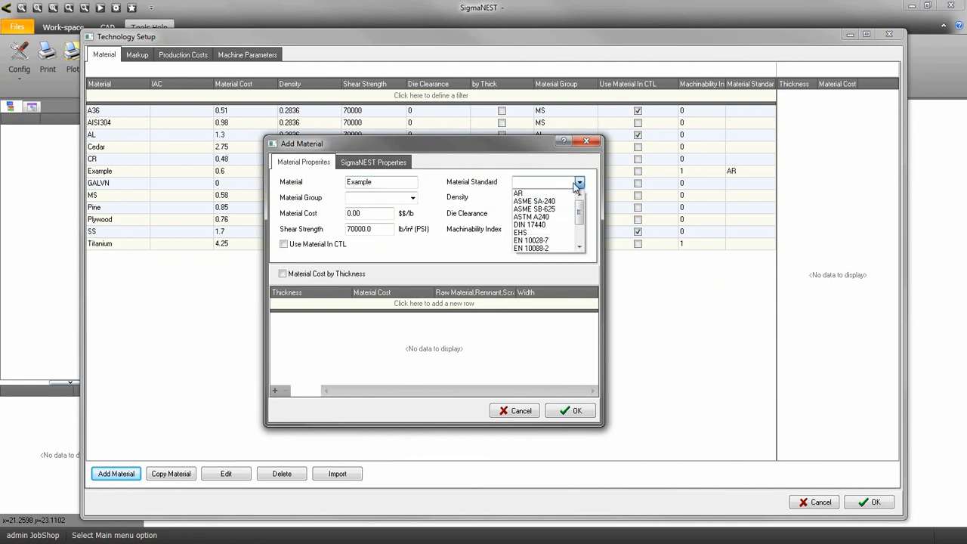
{"action": "left_click", "coordinate": [559, 193]}
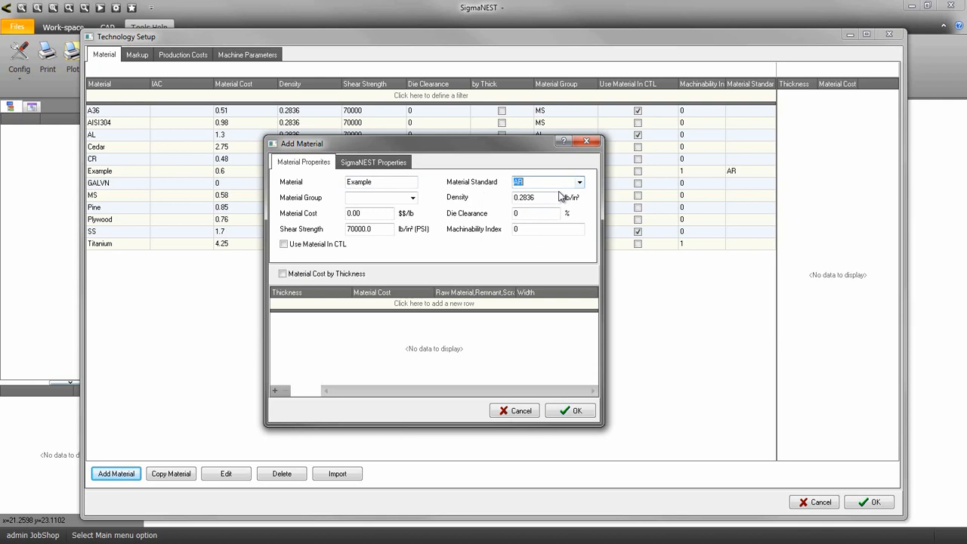
Assign the new material to the MS group and set its material cost to 0.60 $/lb.
{"action": "left_click", "coordinate": [412, 198]}
{"action": "left_click", "coordinate": [397, 217]}
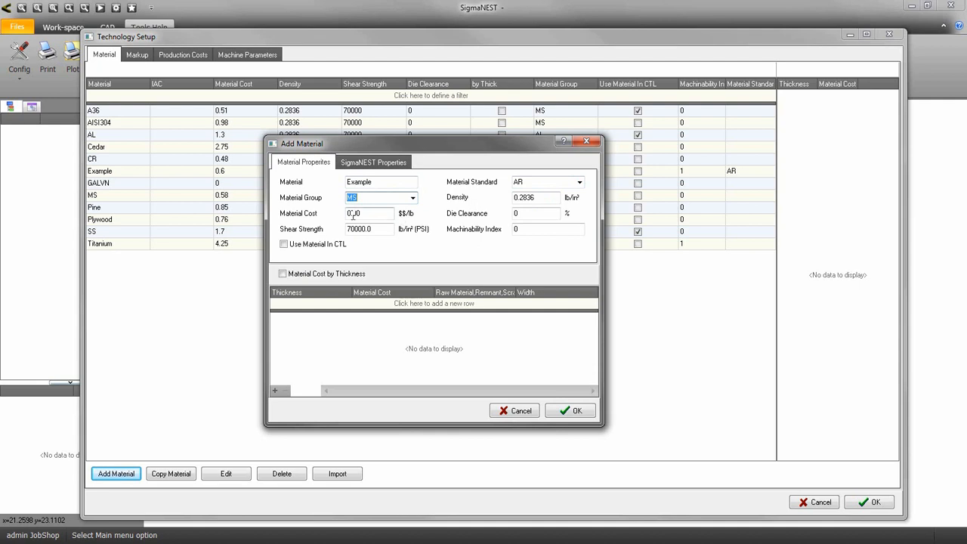
{"action": "double_click", "coordinate": [375, 215]}
{"action": "type", "text": "60"}
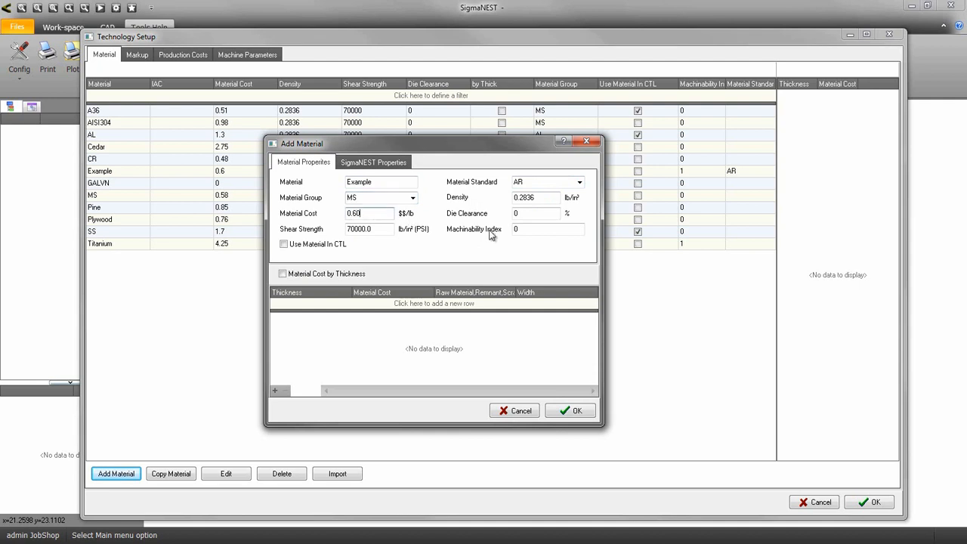
{"action": "left_click", "coordinate": [533, 232]}
Enable material cost by thickness and add a Raw Material row with thickness .125, cost .71 and width 60.
{"action": "left_click", "coordinate": [283, 274]}
{"action": "left_click", "coordinate": [382, 305]}
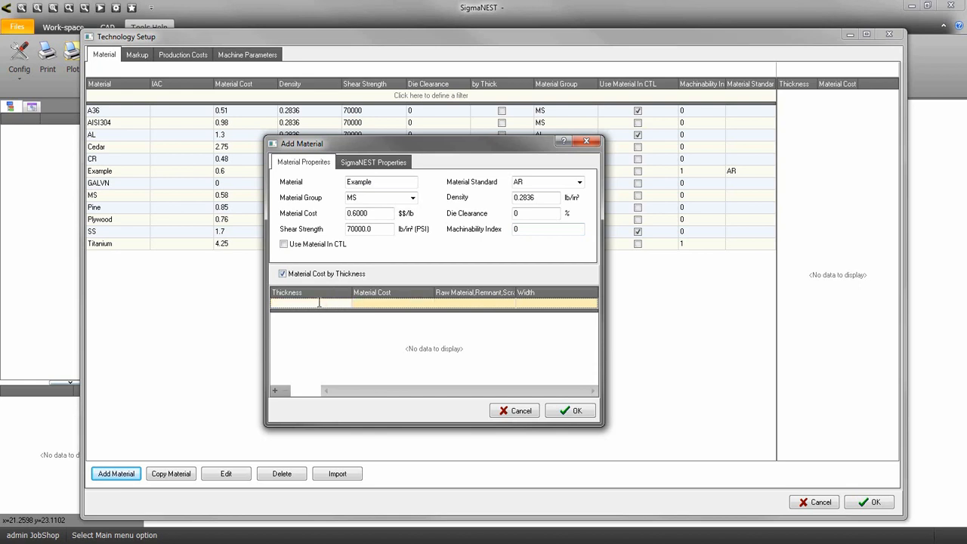
{"action": "type", "text": ".125"}
{"action": "left_click", "coordinate": [363, 305]}
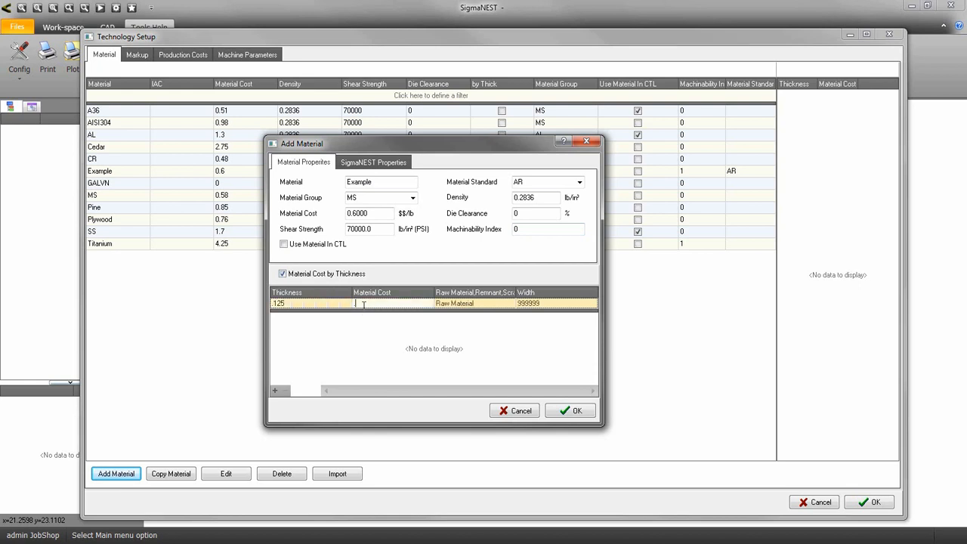
{"action": "type", "text": ".71"}
{"action": "left_click", "coordinate": [455, 306]}
{"action": "left_click", "coordinate": [509, 303]}
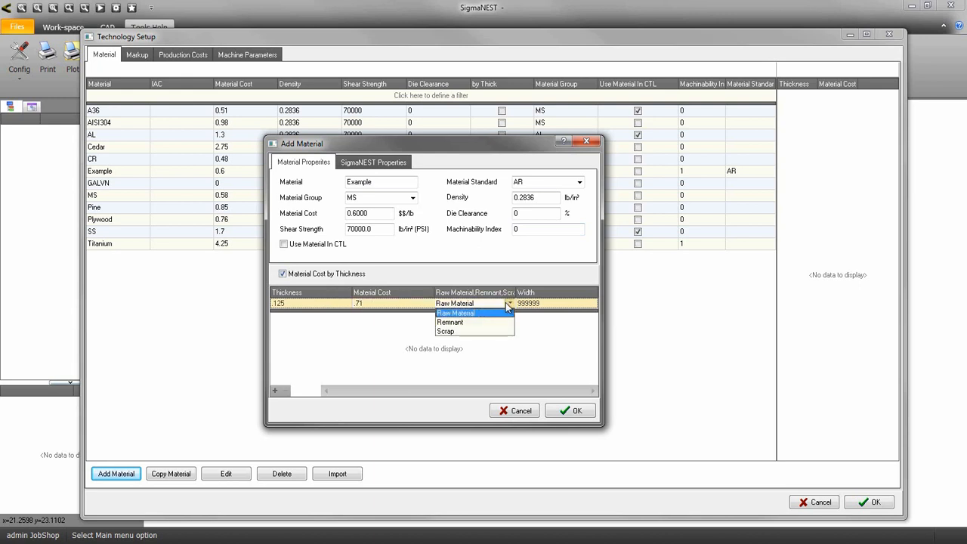
{"action": "left_click", "coordinate": [525, 305]}
{"action": "left_click", "coordinate": [528, 305]}
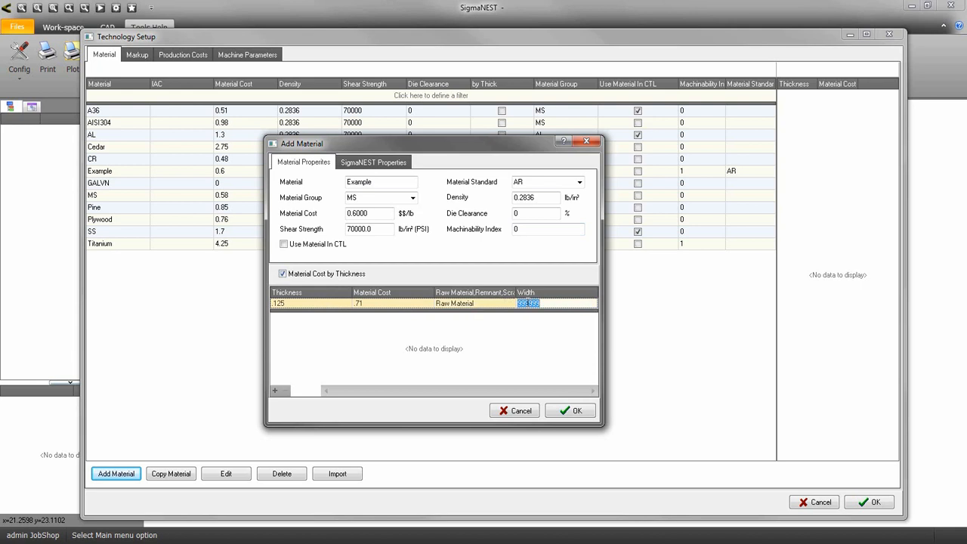
{"action": "type", "text": "60"}
{"action": "key", "text": "Return"}
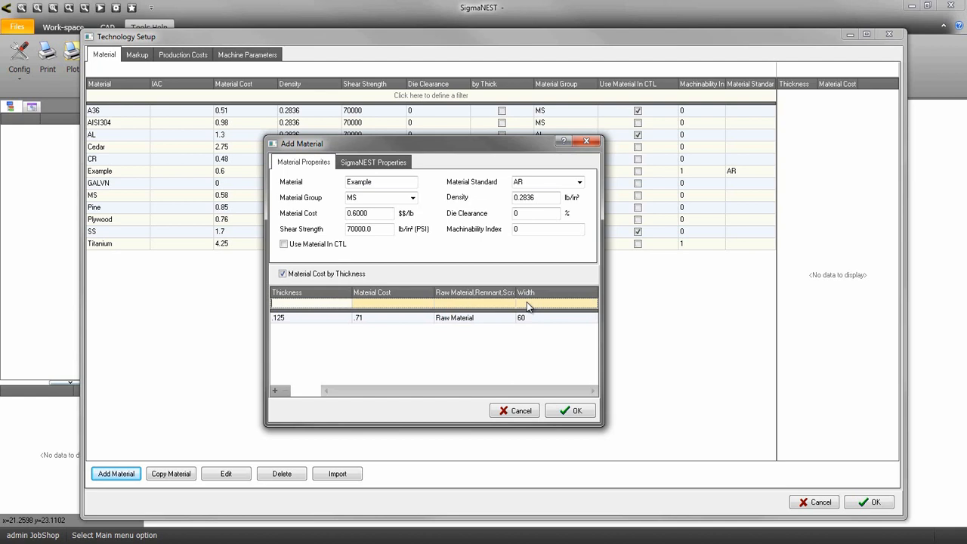
Add a second Raw Material cost row with thickness .125, cost .68 and width 120.
{"action": "left_click", "coordinate": [334, 304]}
{"action": "type", "text": ".125"}
{"action": "left_click", "coordinate": [385, 302]}
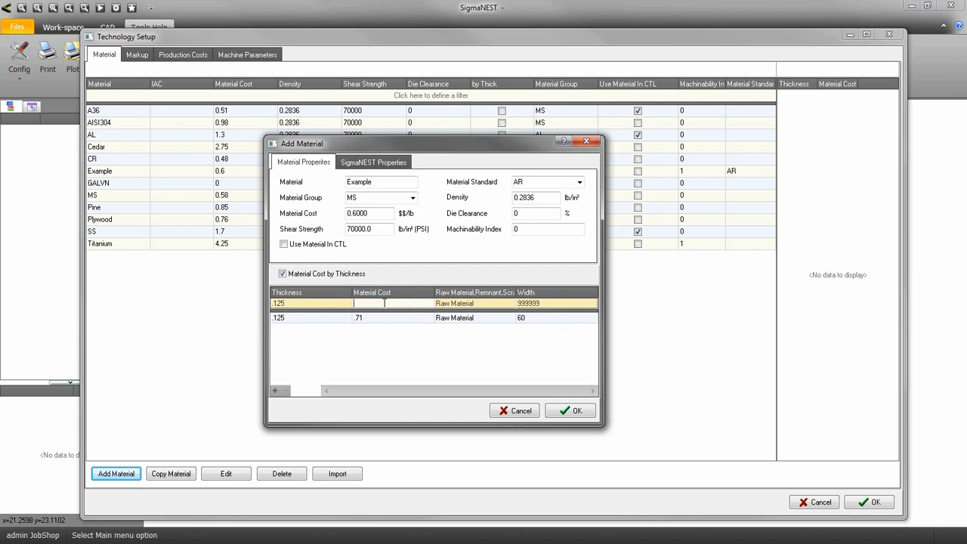
{"action": "type", "text": ".68"}
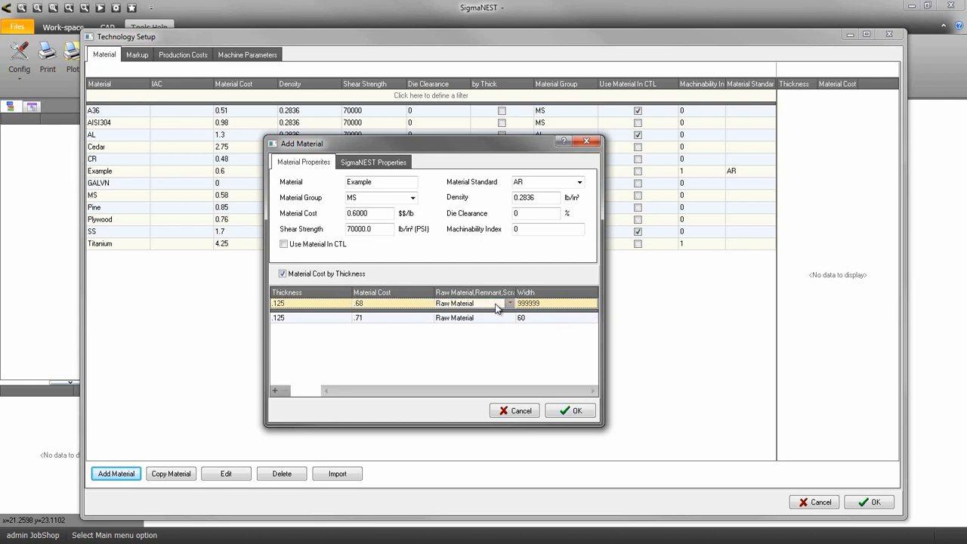
{"action": "left_click", "coordinate": [538, 303]}
{"action": "type", "text": "120"}
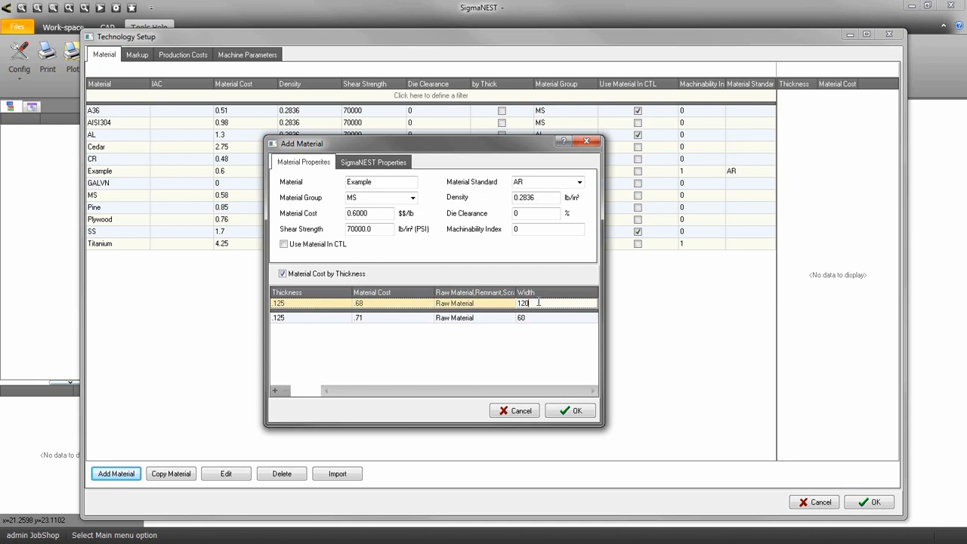
{"action": "key", "text": "Return"}
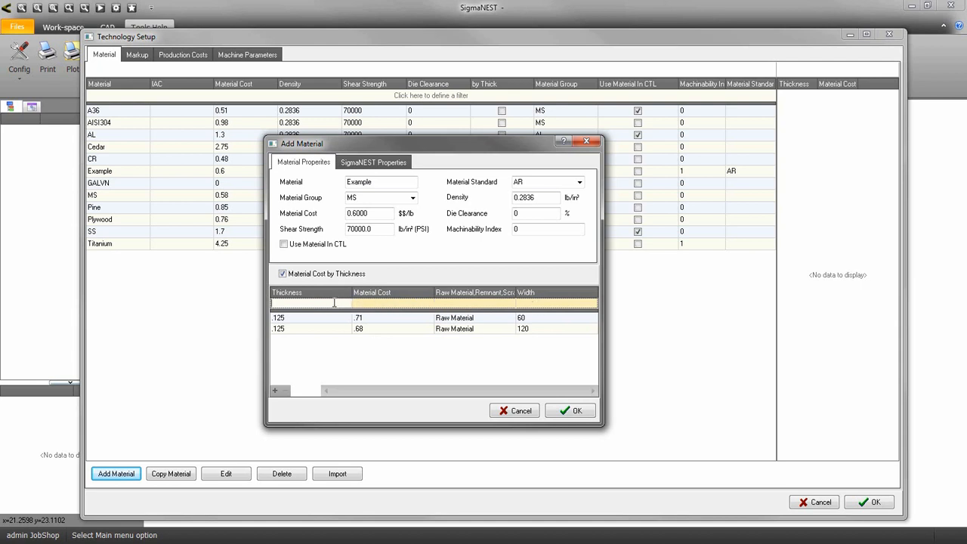
Add a Remnant cost row with thickness .125 and cost .34, keeping the default width.
{"action": "type", "text": ".125"}
{"action": "left_click", "coordinate": [373, 303]}
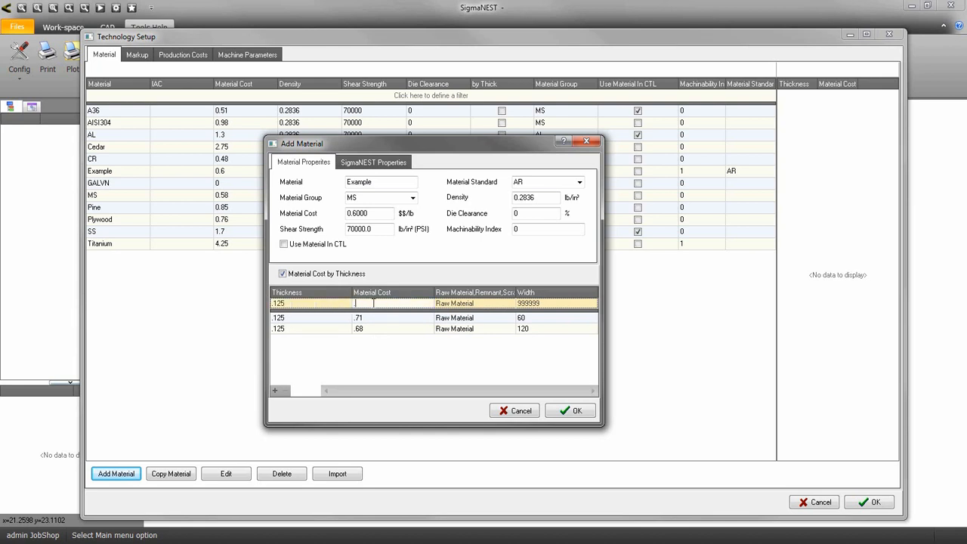
{"action": "type", "text": ".34"}
{"action": "left_click", "coordinate": [513, 304]}
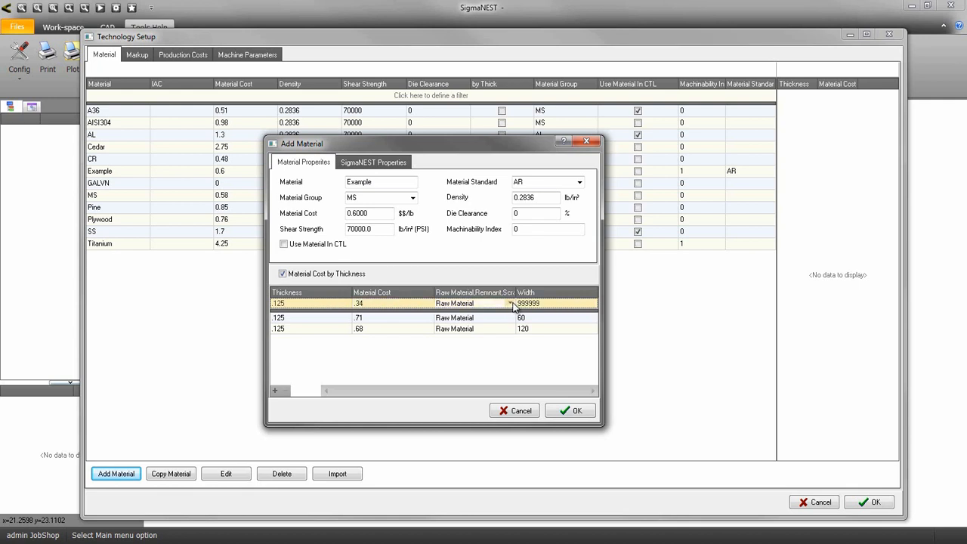
{"action": "left_click", "coordinate": [511, 303]}
{"action": "left_click", "coordinate": [495, 318]}
{"action": "left_click", "coordinate": [547, 305]}
{"action": "key", "text": "Return"}
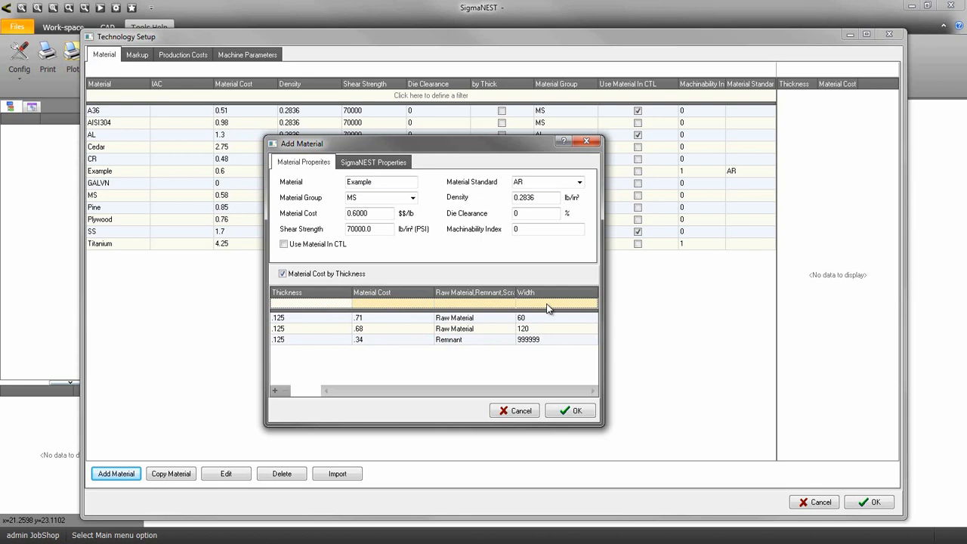
Add a Scrap cost row with thickness .125, cost .10 and the default width, and save the material and the technology setup.
{"action": "type", "text": ".125"}
{"action": "left_click", "coordinate": [426, 302]}
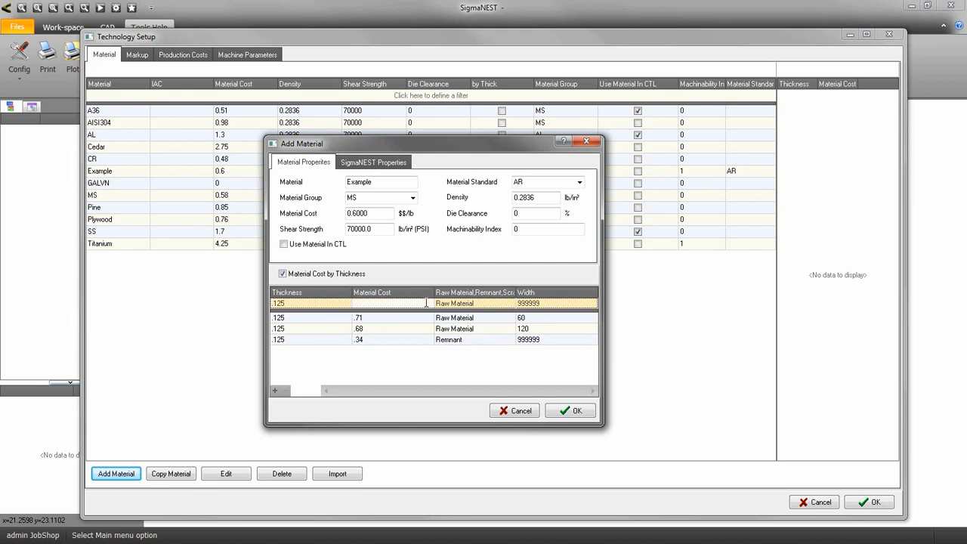
{"action": "type", "text": ".10"}
{"action": "left_click", "coordinate": [511, 303]}
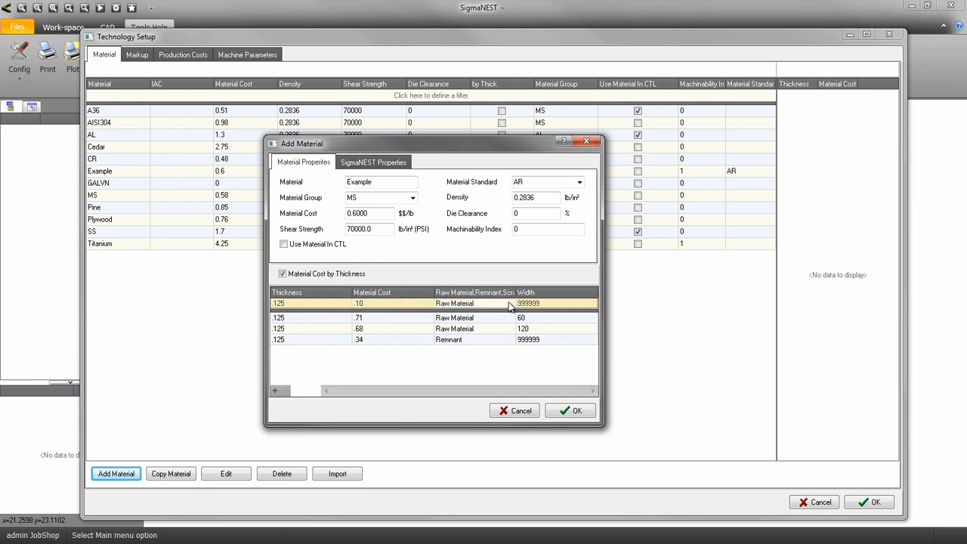
{"action": "left_click", "coordinate": [491, 331]}
{"action": "left_click", "coordinate": [555, 305]}
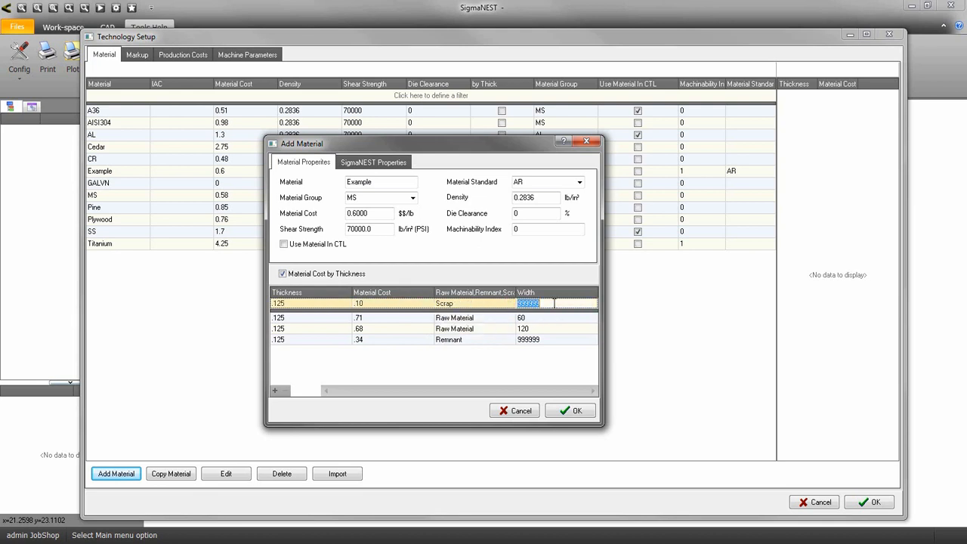
{"action": "key", "text": "Return"}
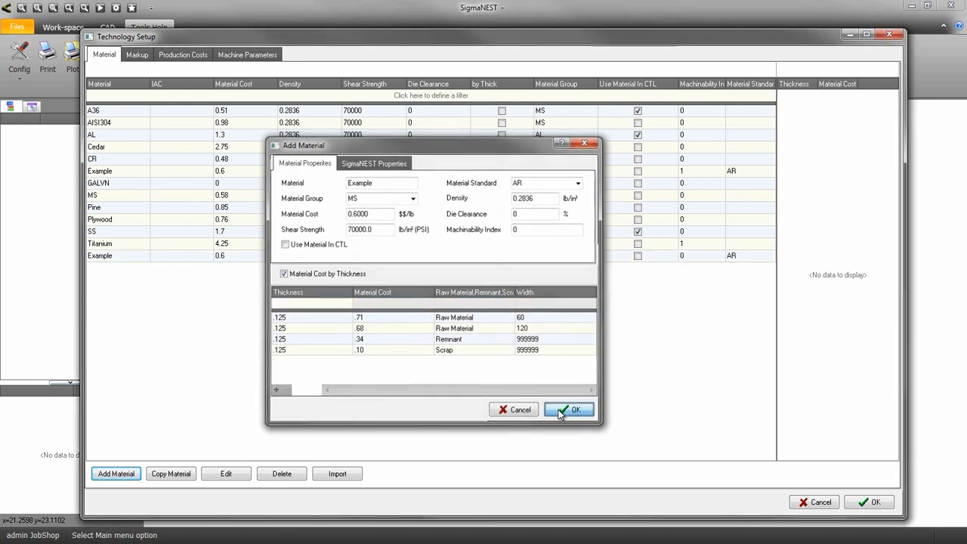
{"action": "left_click", "coordinate": [563, 411]}
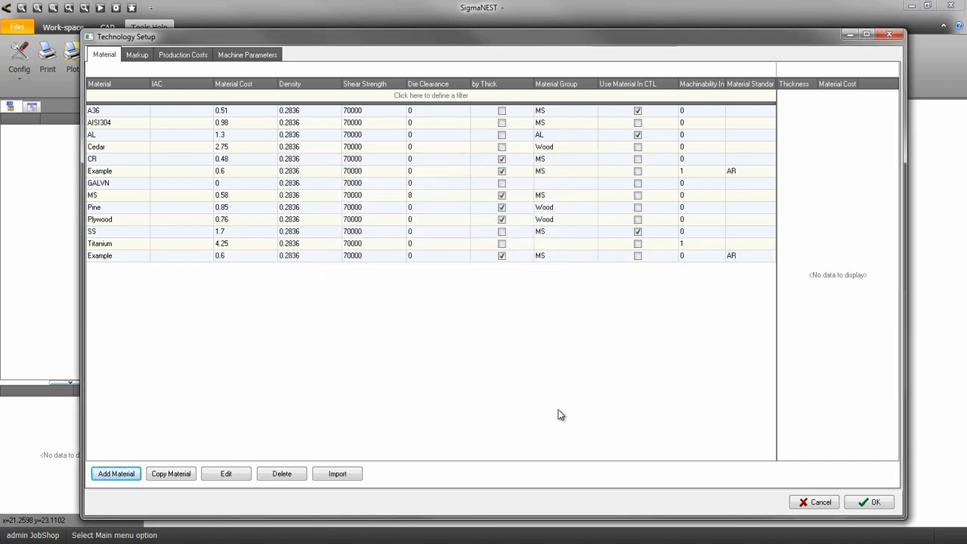
{"action": "left_click", "coordinate": [865, 502]}
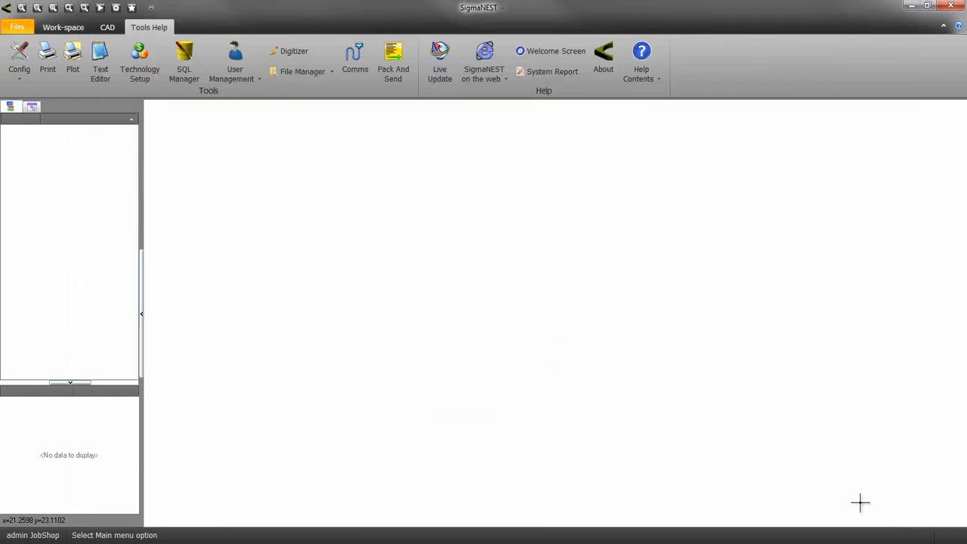
Start a new sheet in the Sheet List named "Example sheet" with material Example, standard AR.
{"action": "left_click", "coordinate": [73, 29]}
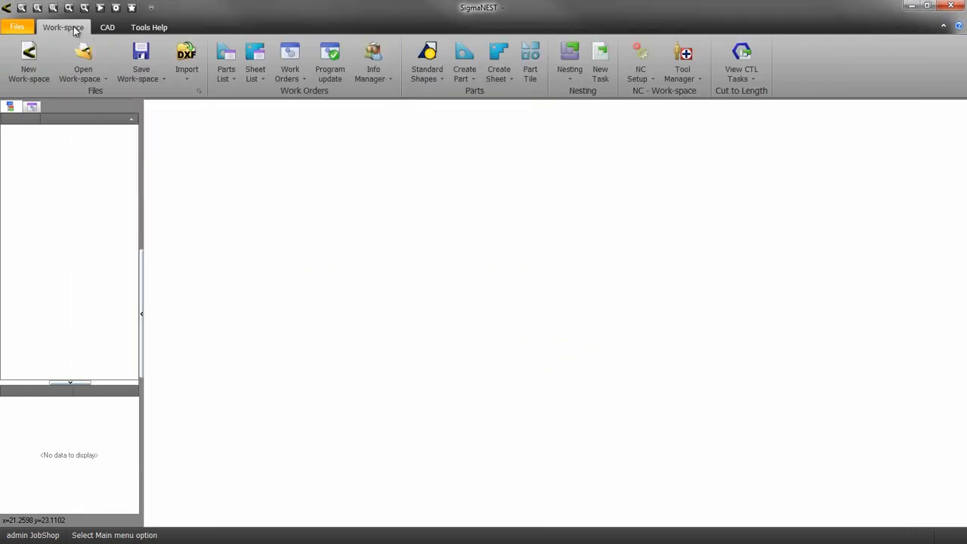
{"action": "left_click", "coordinate": [255, 52]}
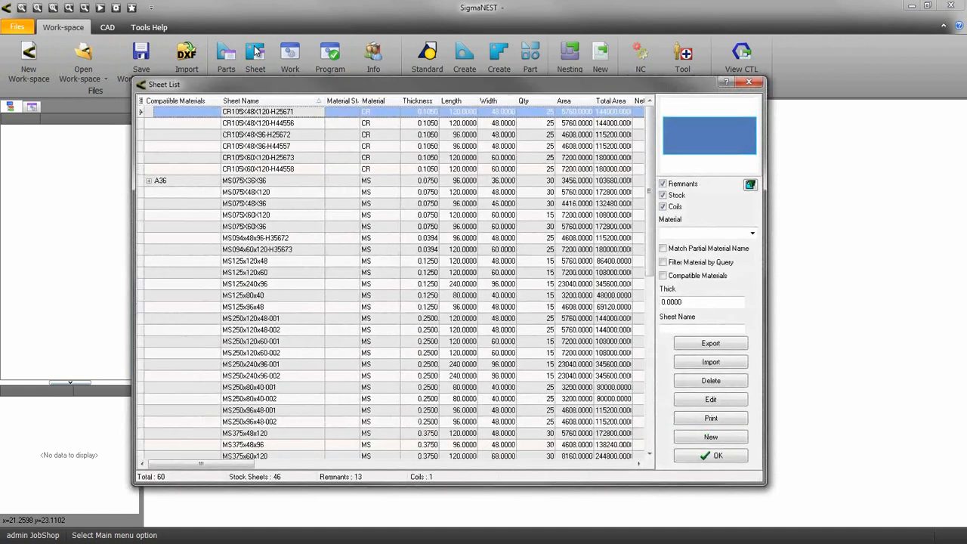
{"action": "left_click", "coordinate": [689, 436]}
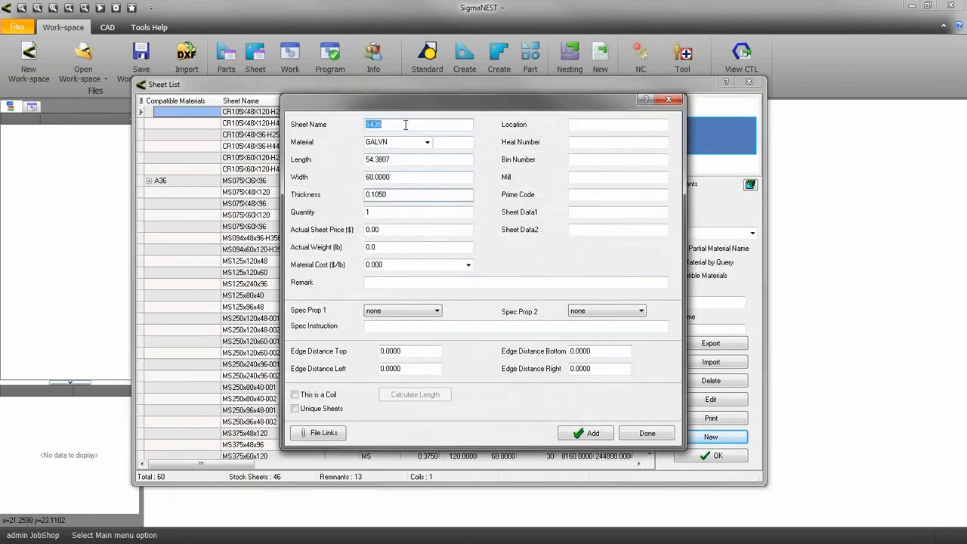
{"action": "type", "text": "Example sheet"}
{"action": "left_click", "coordinate": [427, 142]}
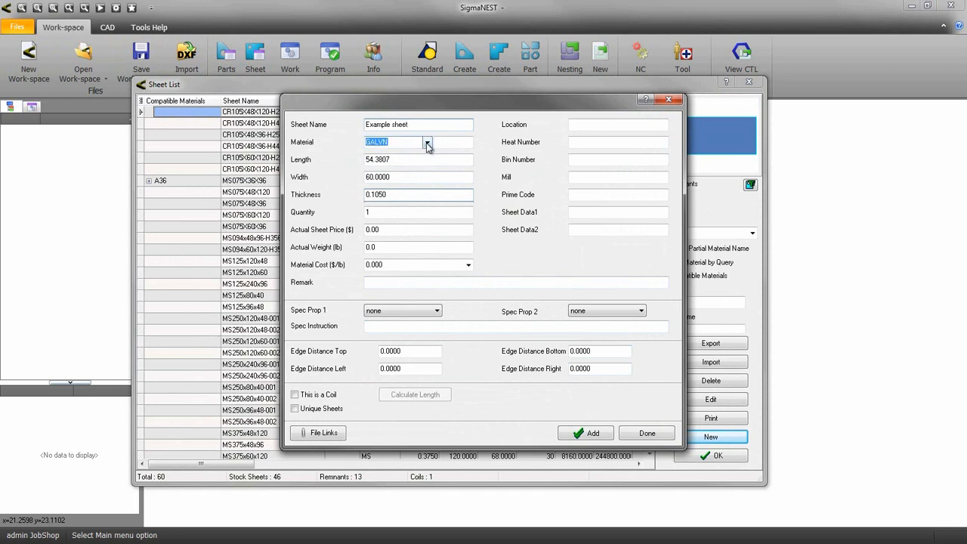
{"action": "left_click_drag", "start_coordinate": [510, 172], "coordinate": [510, 178]}
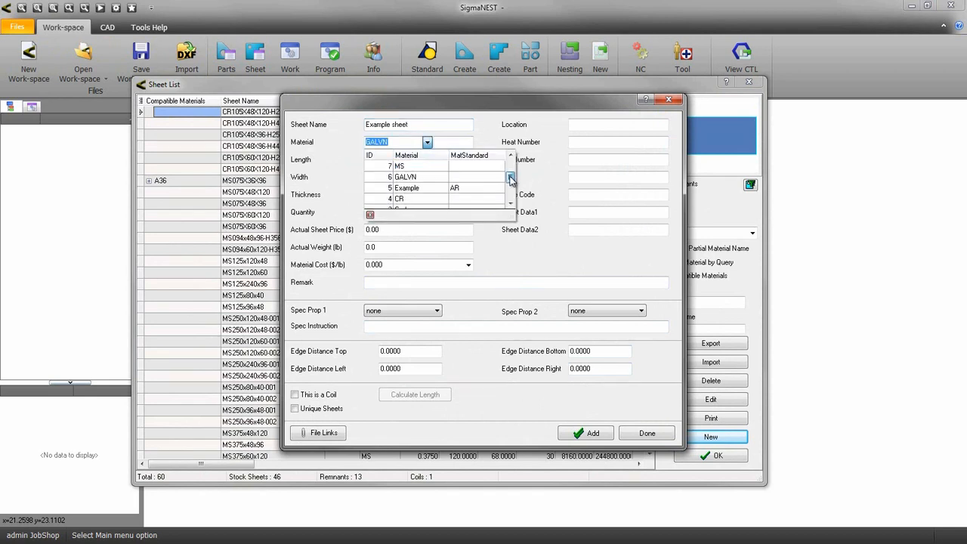
{"action": "left_click", "coordinate": [433, 188]}
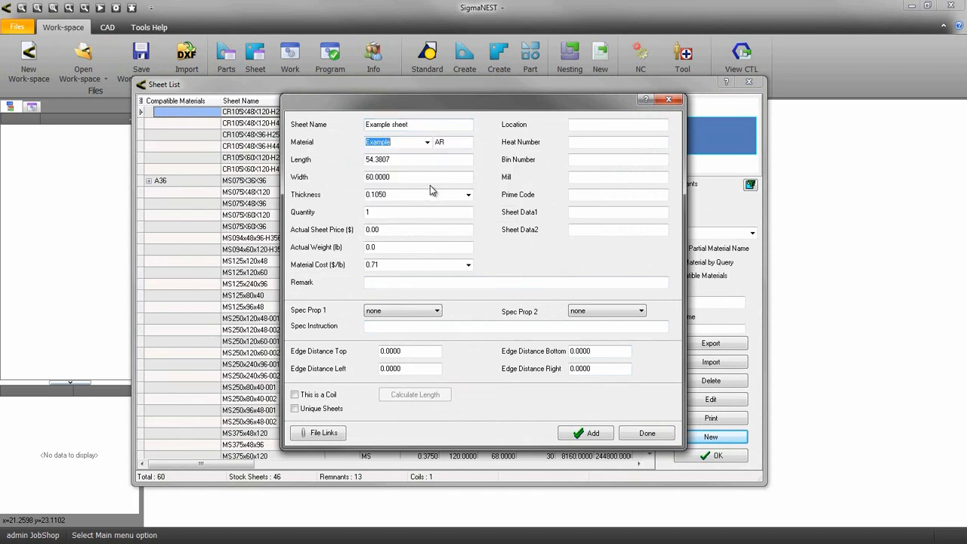
Set the sheet's length to 120 and thickness to .125, and add it to the Sheet List.
{"action": "left_click", "coordinate": [392, 160]}
{"action": "left_click_drag", "start_coordinate": [392, 160], "coordinate": [358, 162]}
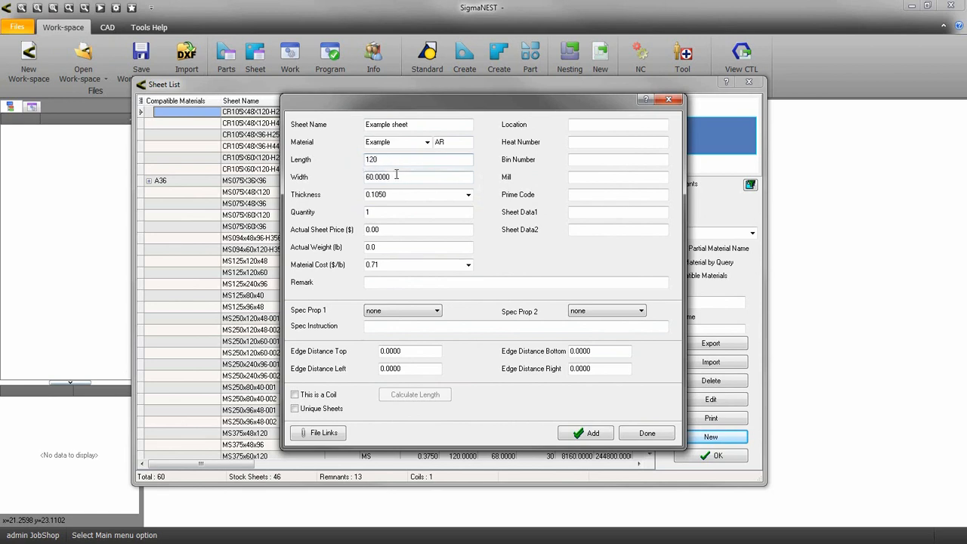
{"action": "left_click", "coordinate": [395, 174]}
{"action": "left_click", "coordinate": [408, 195]}
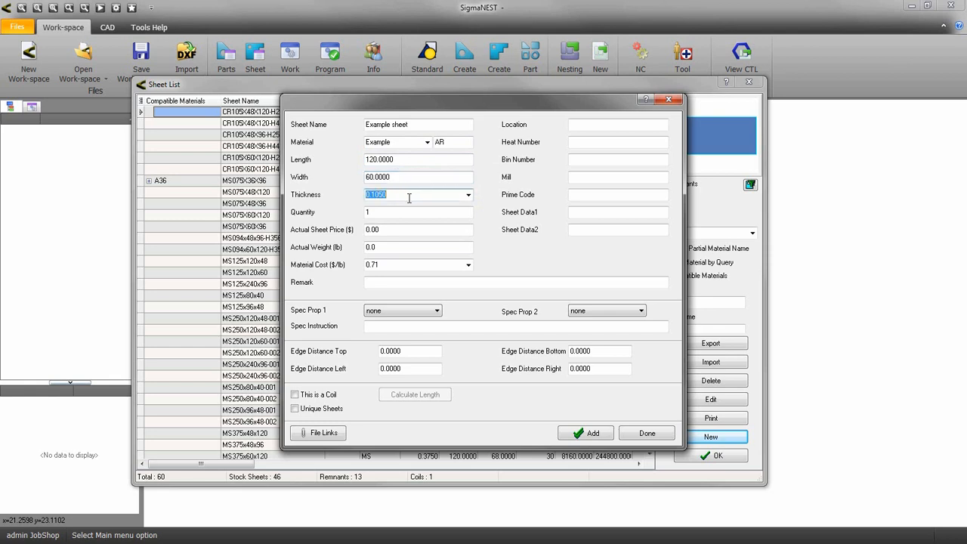
{"action": "key", "text": "BackSpace"}
{"action": "type", "text": ".125"}
{"action": "left_click", "coordinate": [583, 433]}
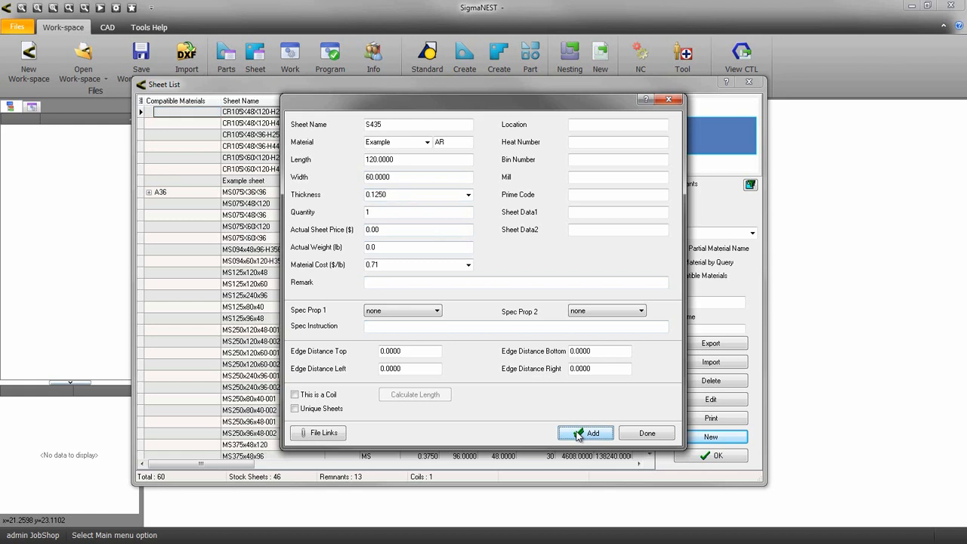
{"action": "left_click", "coordinate": [647, 433]}
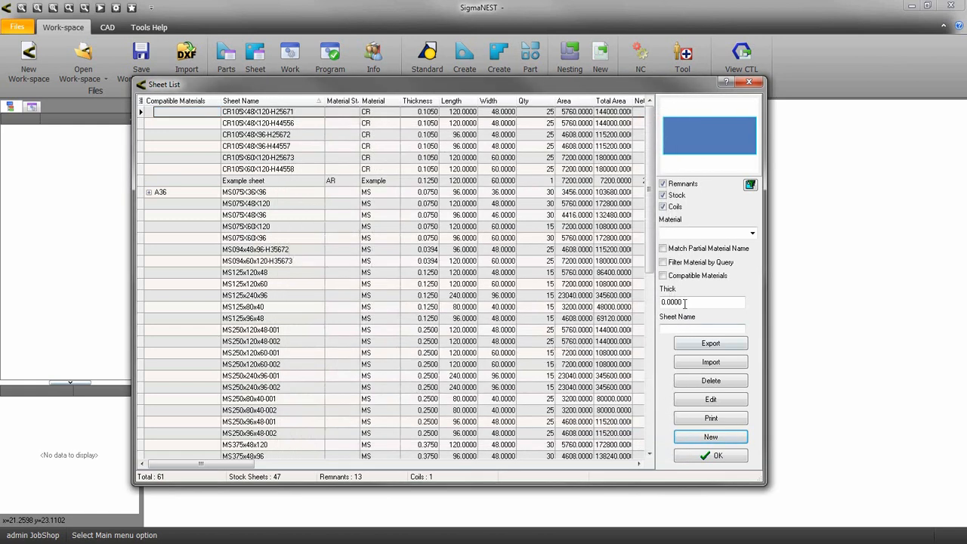
Filter the Sheet List to thickness 0.125 and open the parameters of Example sheet.
{"action": "left_click_drag", "start_coordinate": [682, 302], "coordinate": [669, 302]}
{"action": "type", "text": "125"}
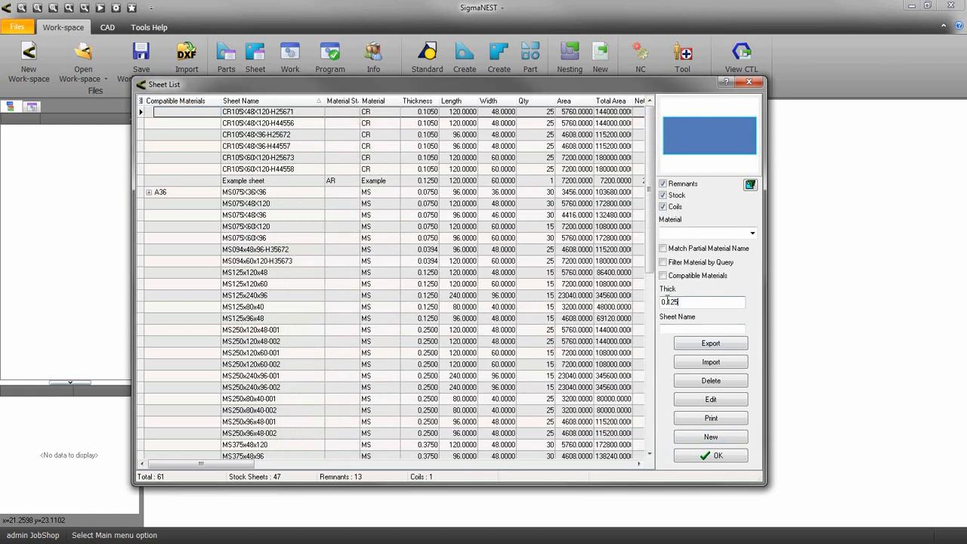
{"action": "key", "text": "Return"}
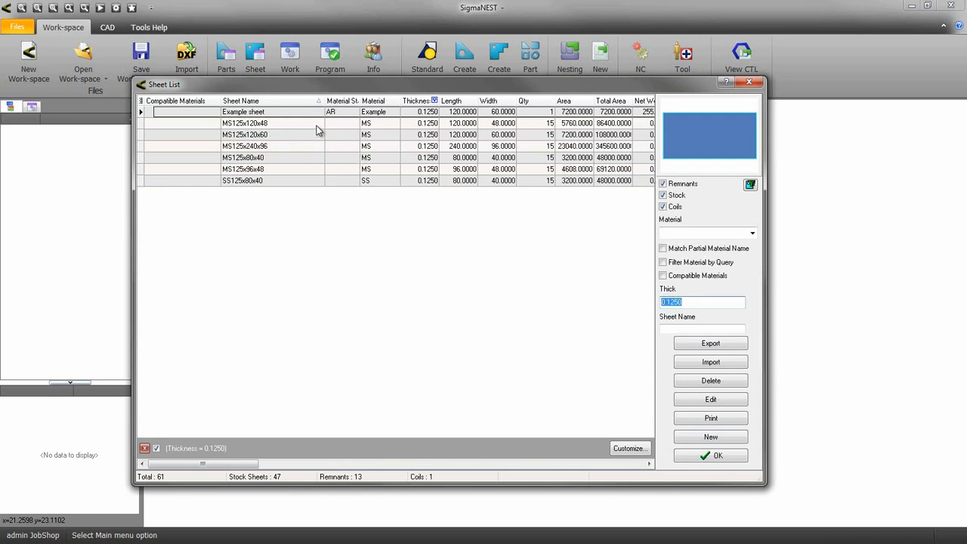
{"action": "left_click", "coordinate": [295, 113]}
{"action": "double_click", "coordinate": [294, 113]}
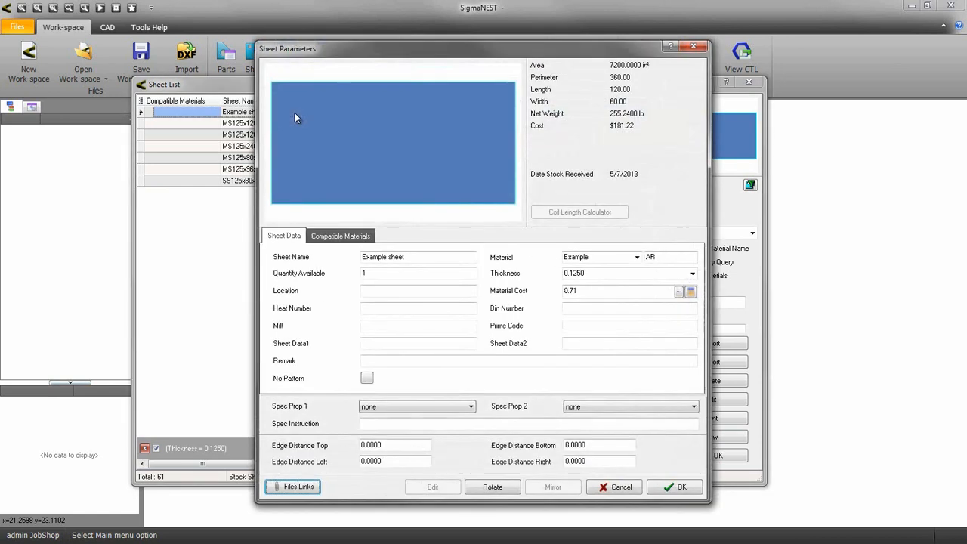
Set the actual weight of Example sheet to 257 lb in its material cost calculator.
{"action": "left_click", "coordinate": [691, 292]}
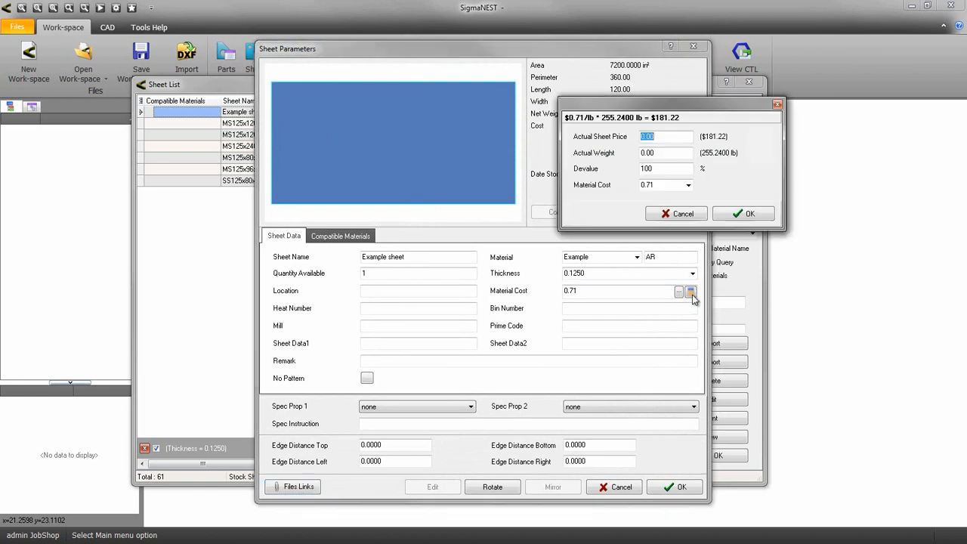
{"action": "left_click", "coordinate": [660, 188]}
{"action": "left_click", "coordinate": [648, 154]}
{"action": "type", "text": "257"}
{"action": "key", "text": "Return"}
{"action": "left_click", "coordinate": [724, 214]}
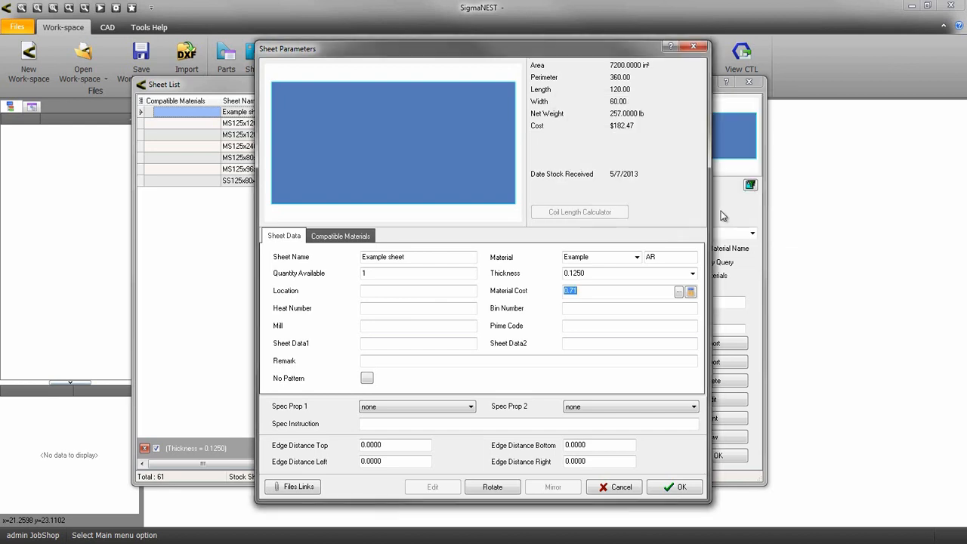